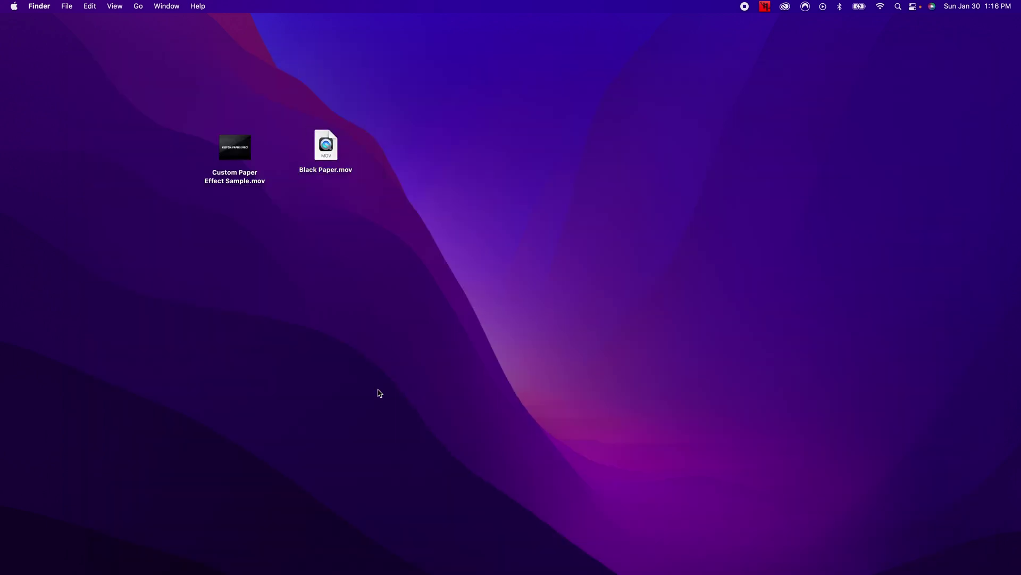
- Browse the Unsplash 'paper' results in Chrome and open the speckled off-white paper texture photo
mouse_move(247, 573)
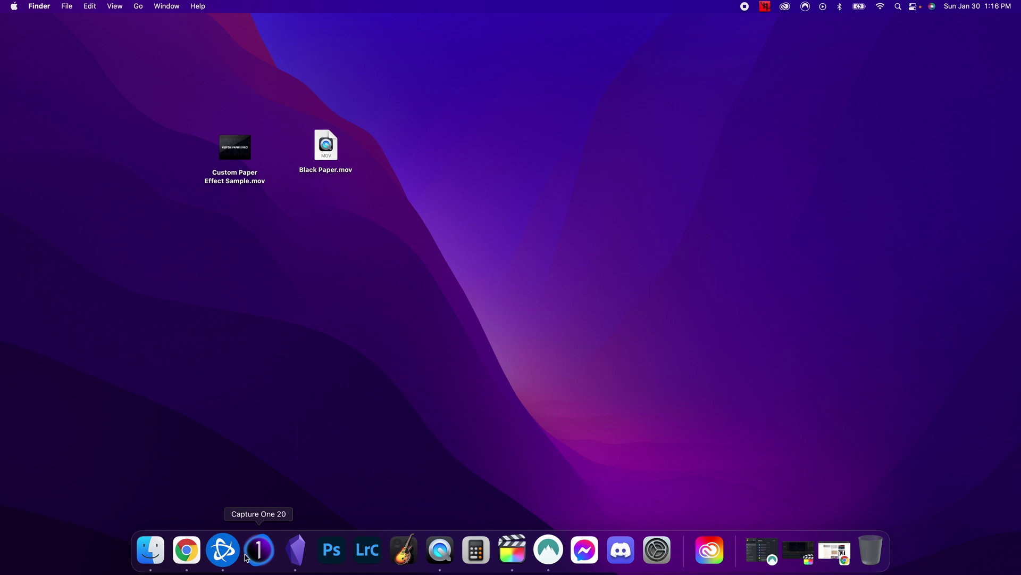
left_click(187, 549)
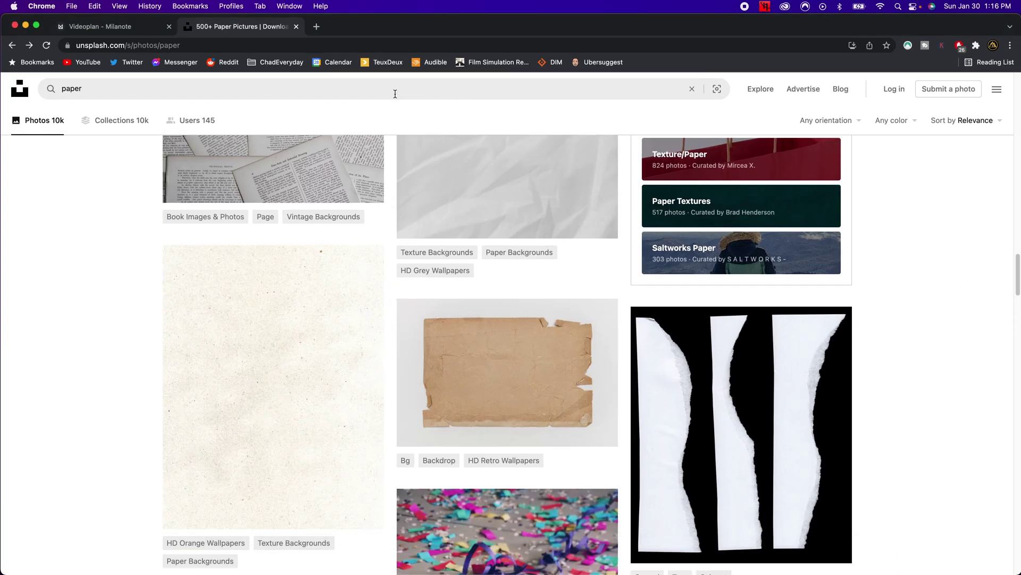
scroll(409, 91, "up", 20)
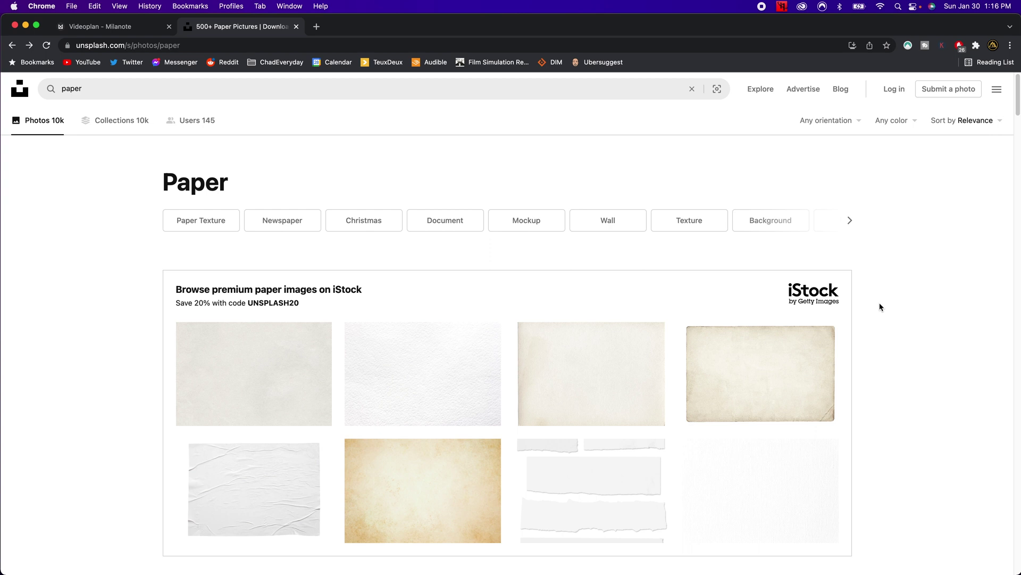
scroll(881, 307, "down", 10)
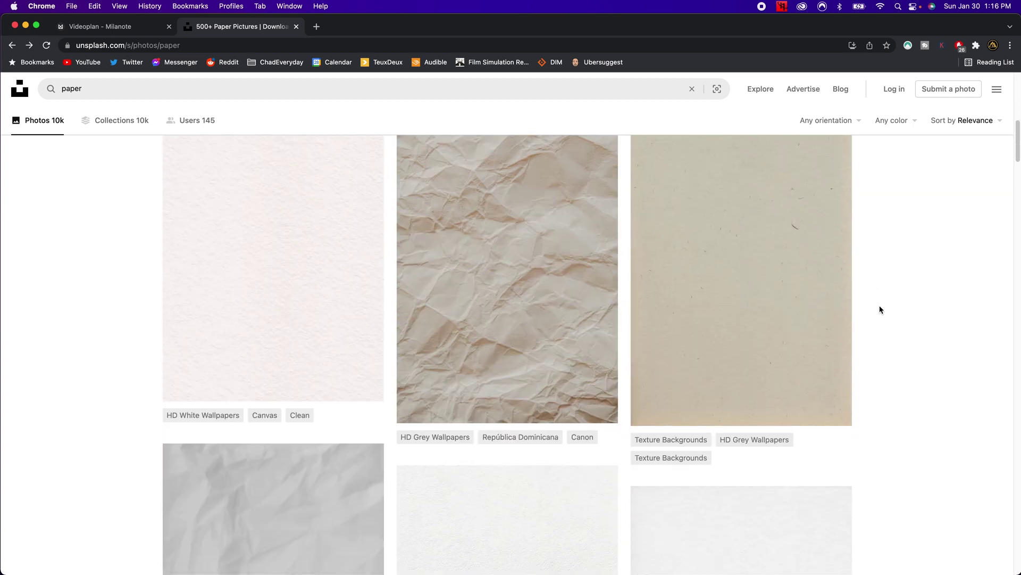
scroll(881, 310, "down", 10)
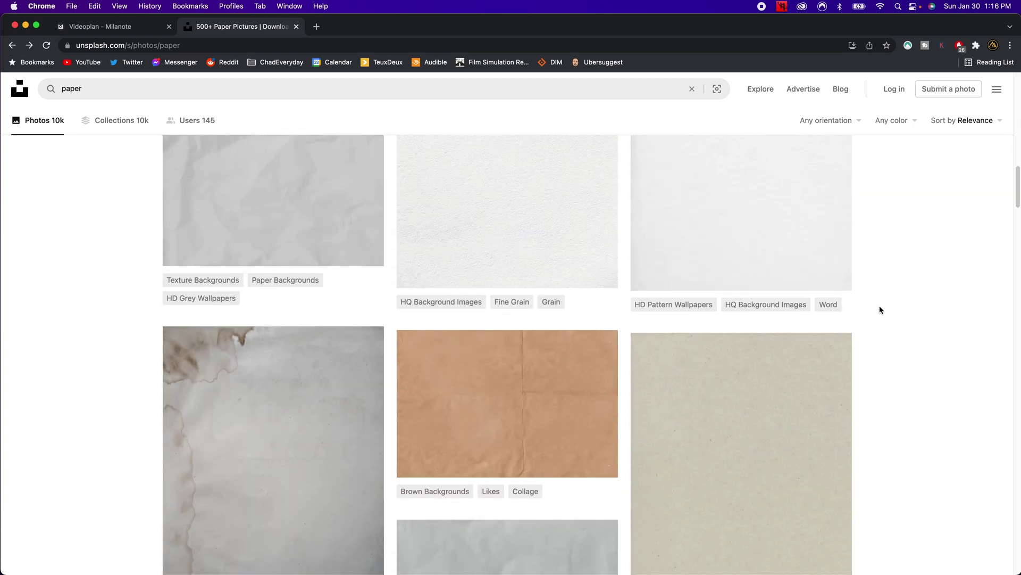
scroll(880, 309, "down", 10)
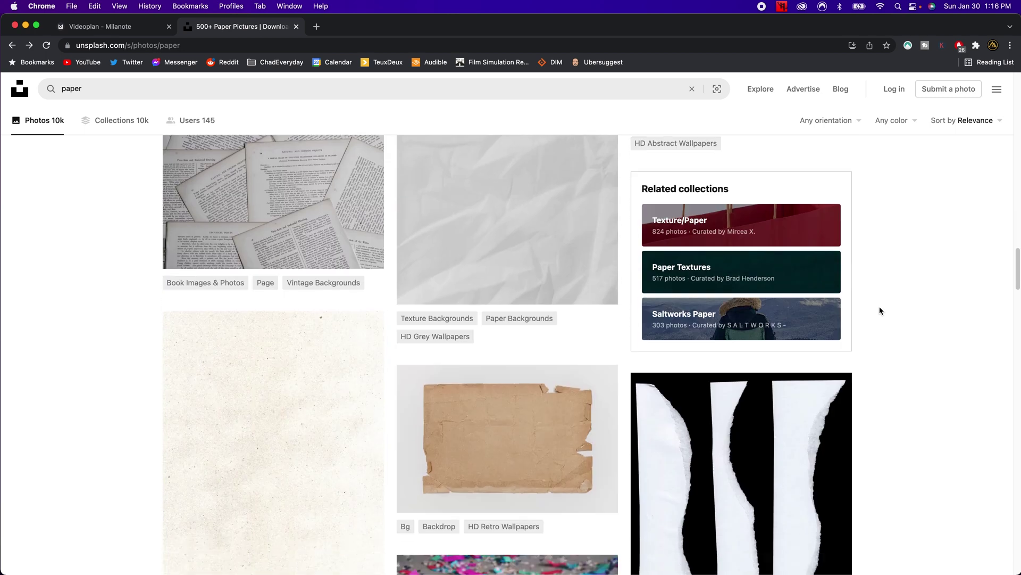
scroll(881, 311, "down", 4)
left_click(303, 297)
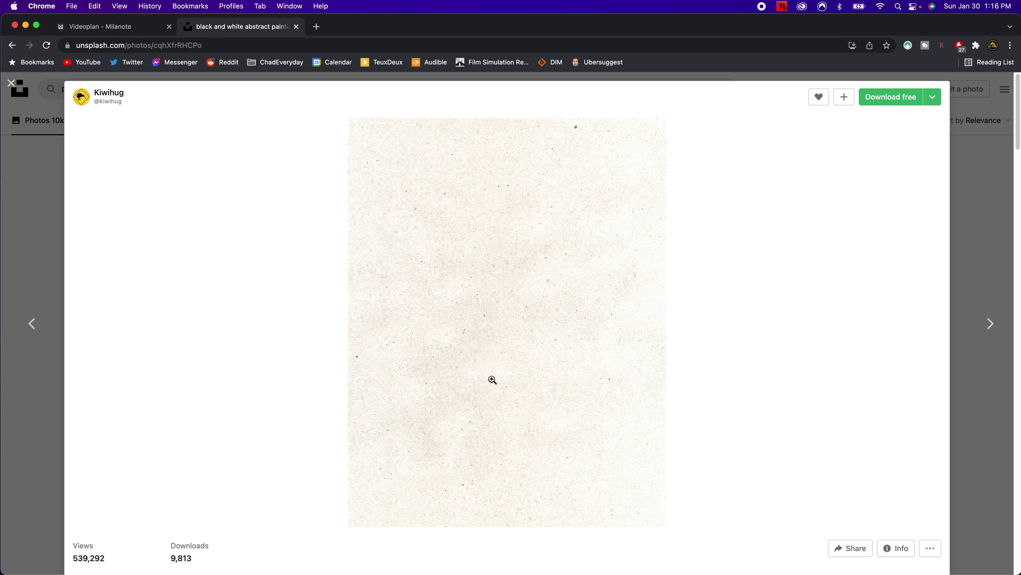
- Return the playhead to the timeline start and select the 140%-scaled paper clip to show its Transform settings
left_click(1010, 225)
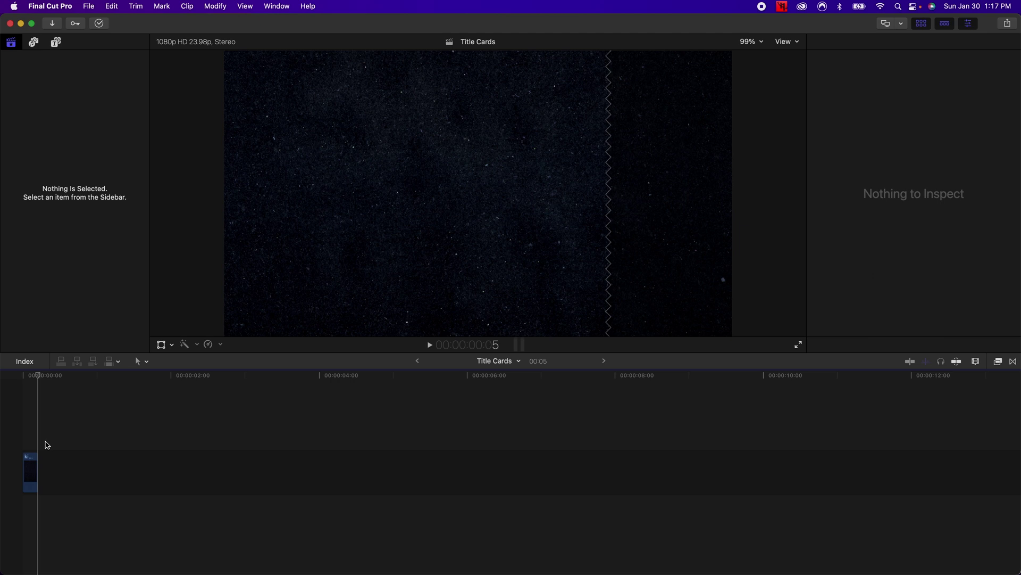
left_click(23, 376)
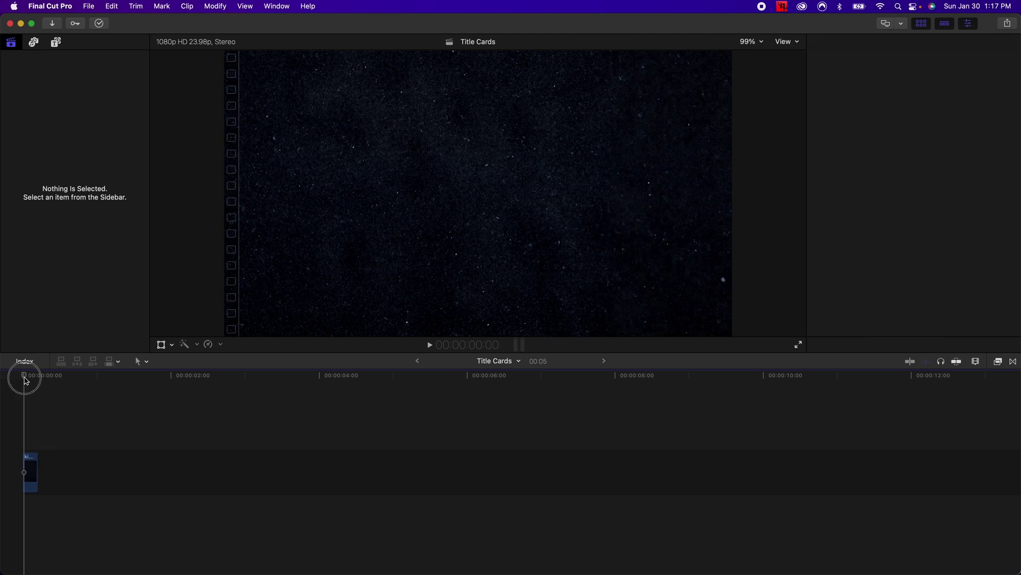
left_click(29, 472)
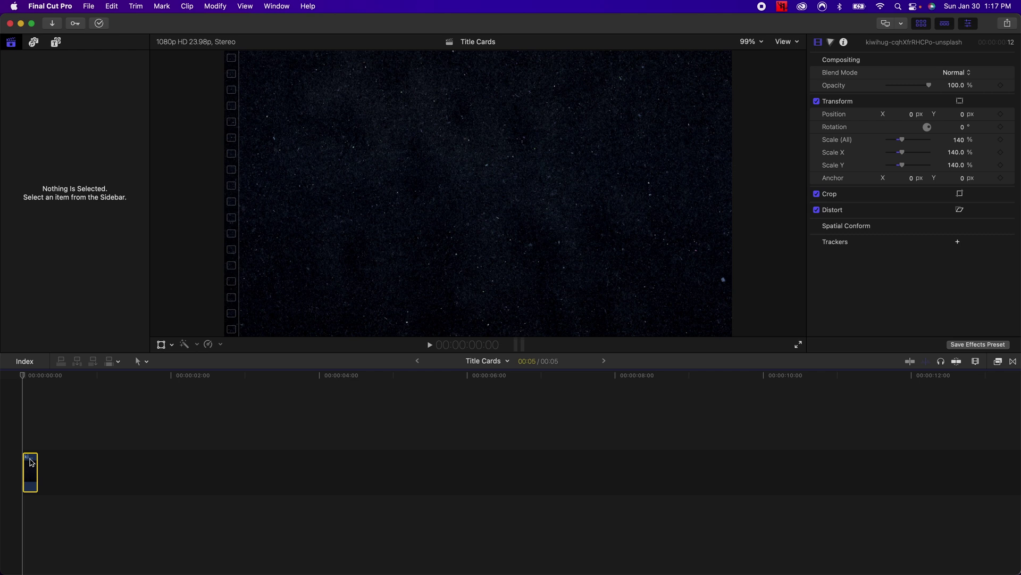
- Paste a copy of the paper clip just after the first and delete the gap between them
key("space")
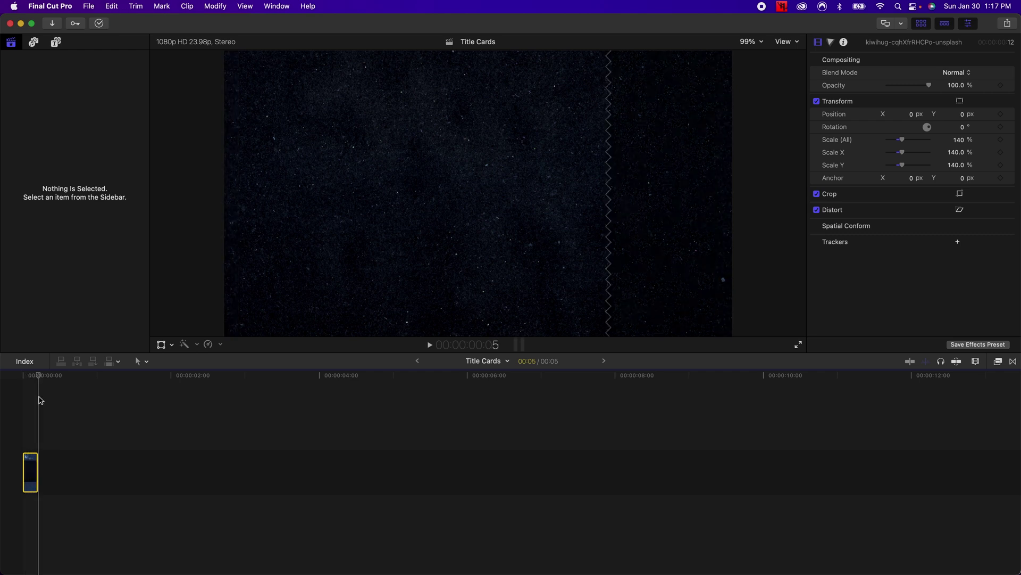
left_click_drag(42, 377, 48, 377)
key("super+v")
left_click(46, 475)
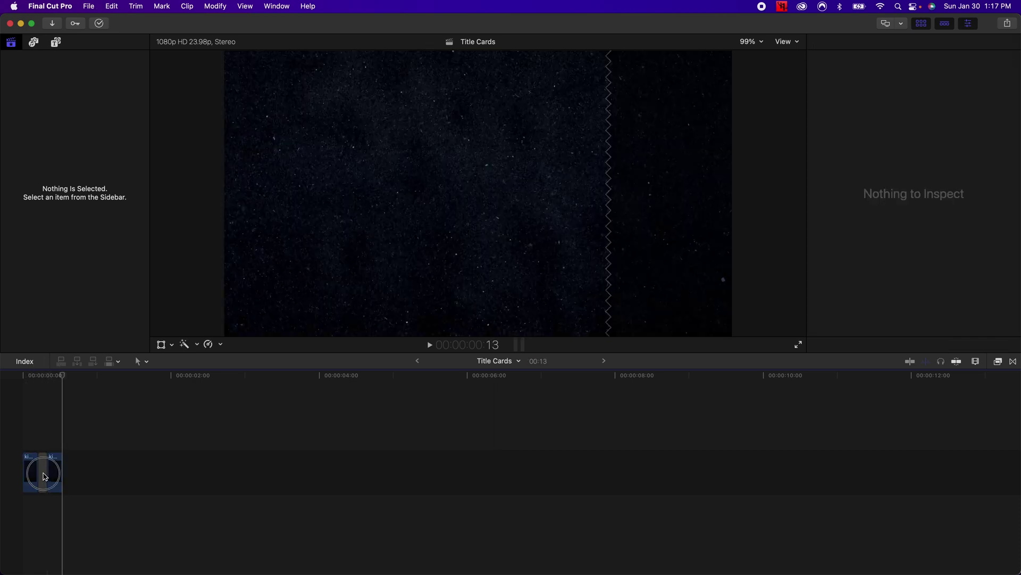
key("Delete")
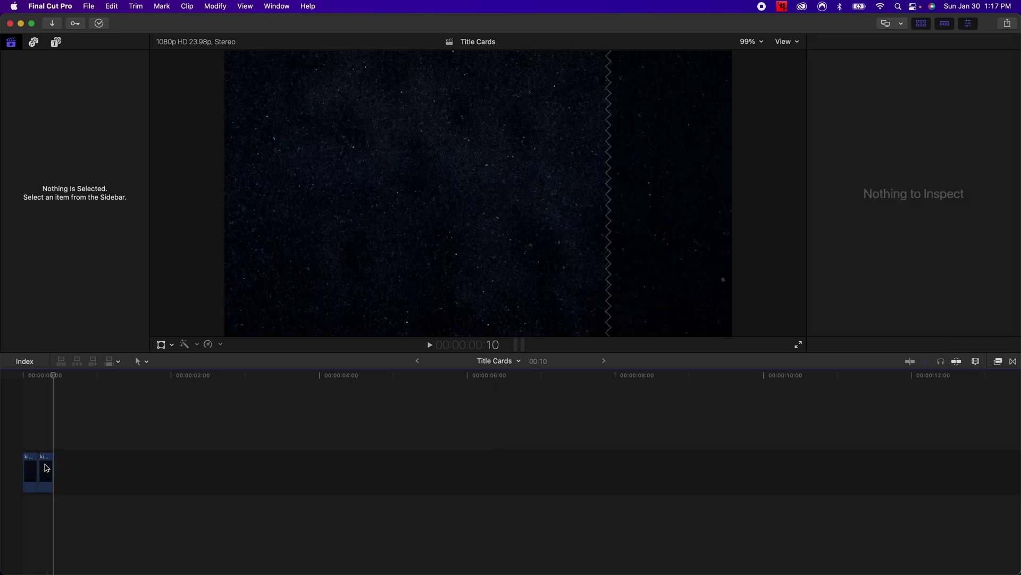
- Set the second clip's Rotation to 180° and scrub the playhead to preview both clips
left_click(47, 376)
left_click(45, 470)
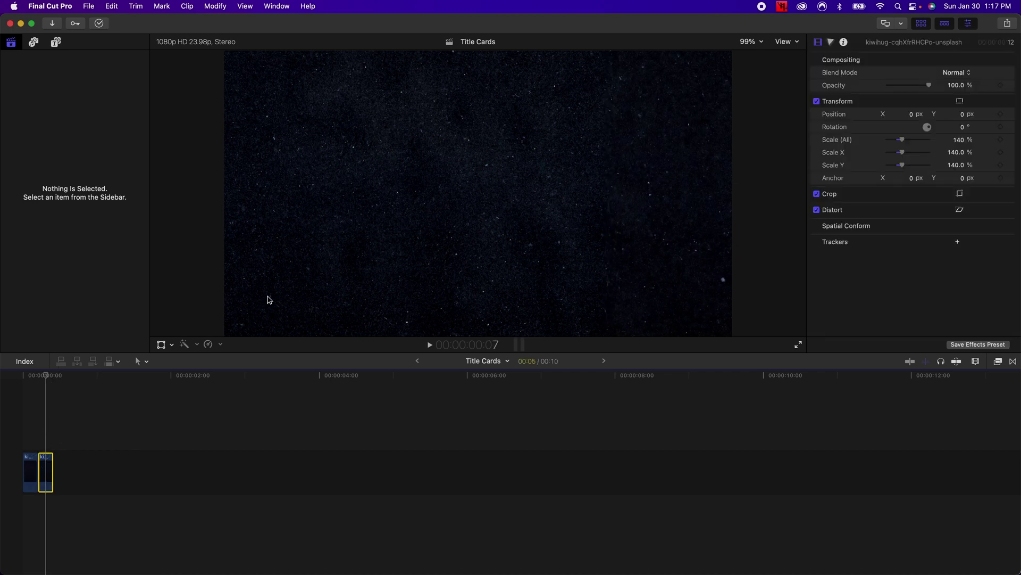
left_click(963, 128)
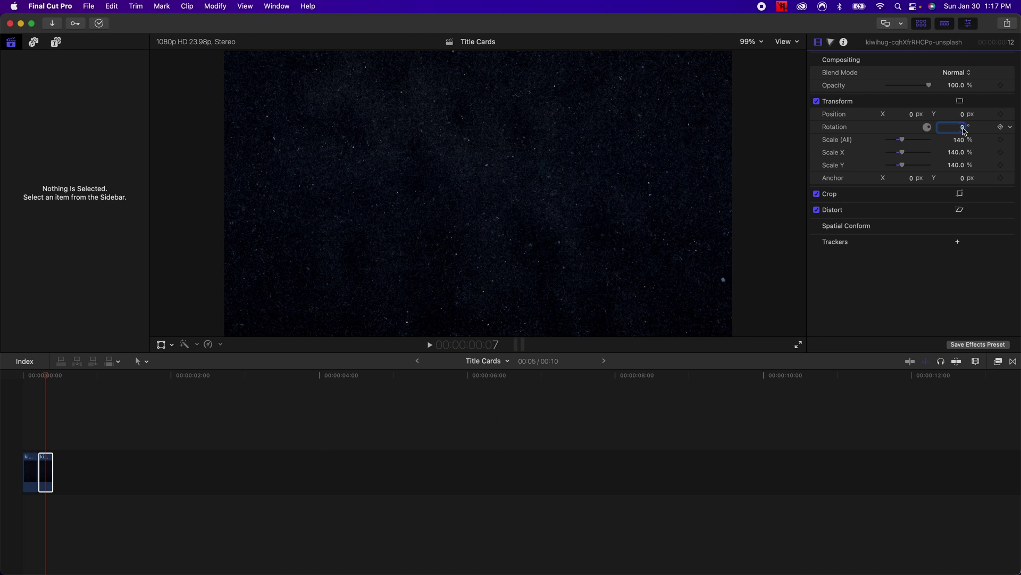
type("180")
key("Return")
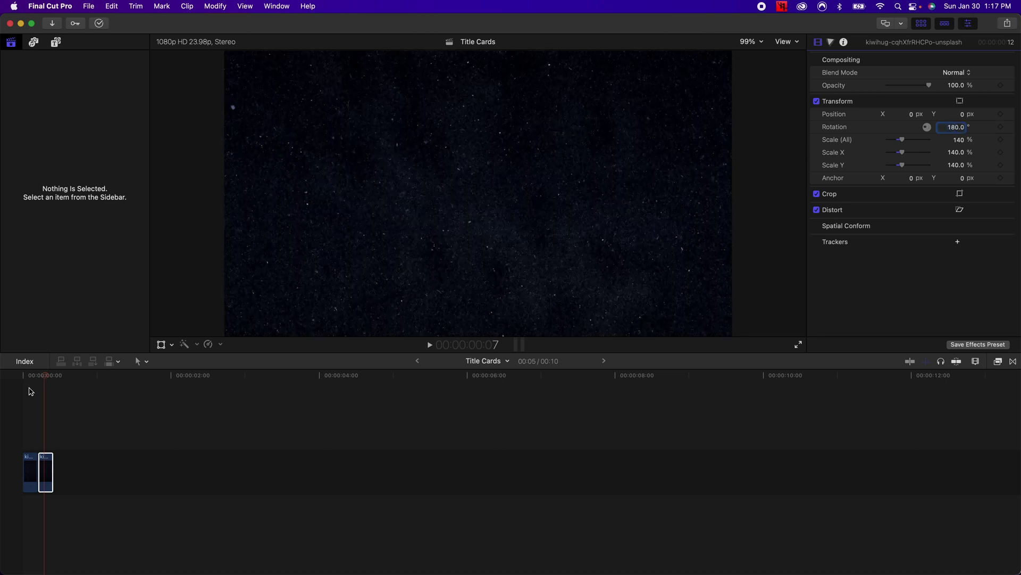
left_click(47, 378)
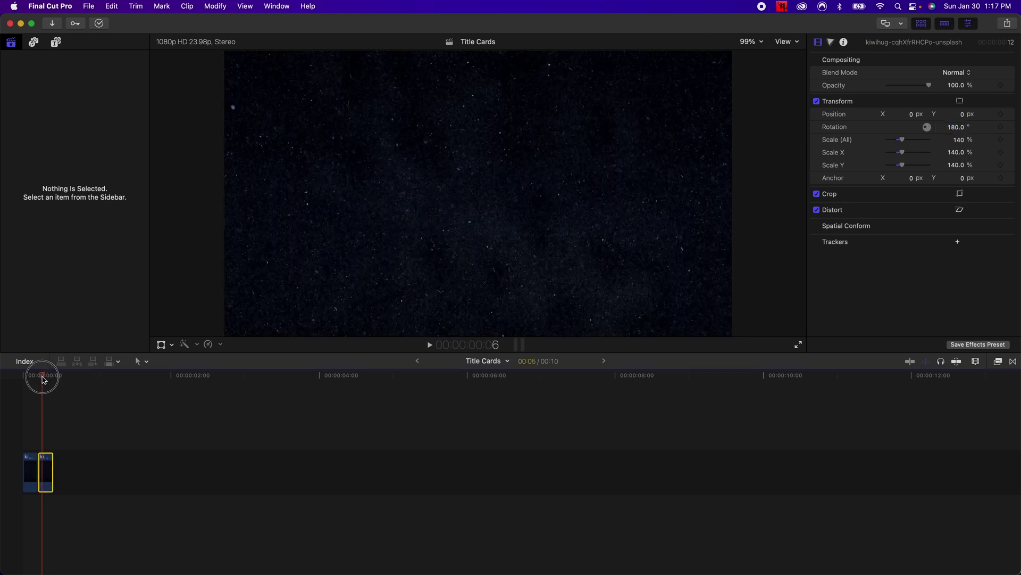
mouse_move(46, 378)
left_mouse_down()
mouse_move(23, 378)
mouse_move(50, 378)
mouse_move(36, 378)
left_mouse_up()
- Select the upright and rotated clip pair, paste a copy after them, and remove the gap
left_click(118, 474)
left_click_drag(112, 483, 12, 444)
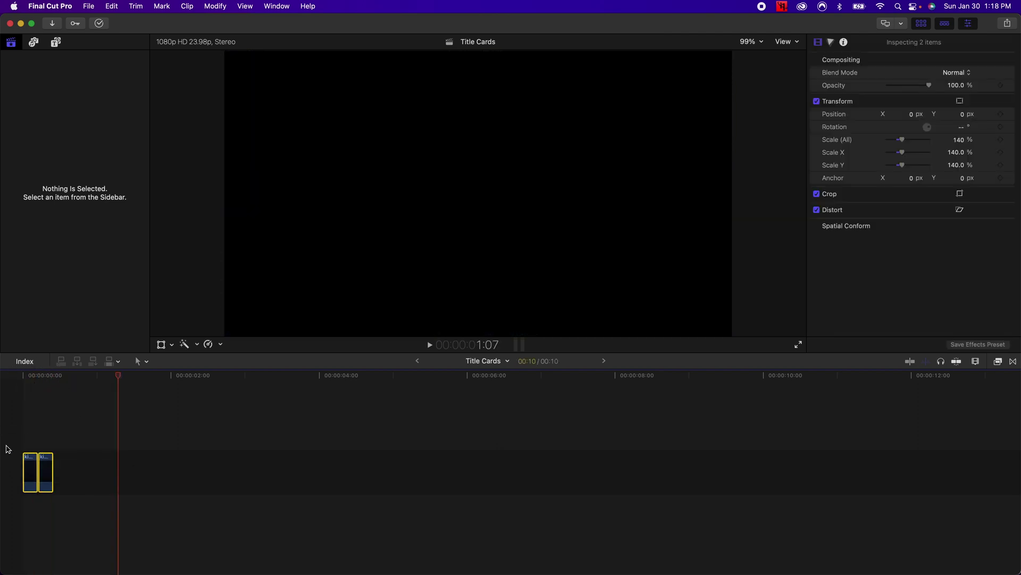
left_click(112, 394)
key("super+v")
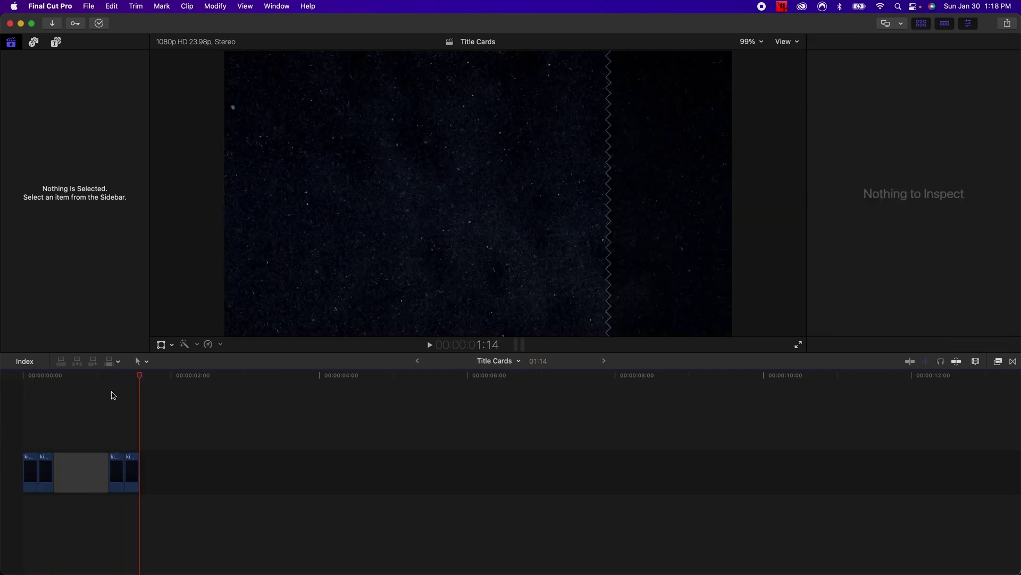
left_click(78, 466)
key("BackSpace")
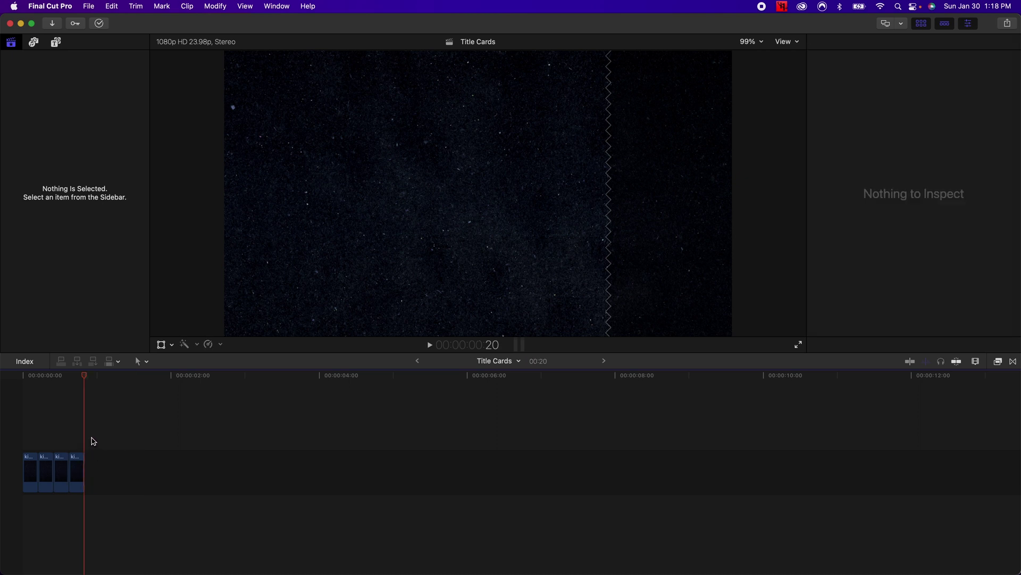
- Paste the pair three more times to reach 10:00, play the sequence from the start, and minimize the windows
key("super+v")
key("super+v")
key("super+v")
key("super+v")
key("super+v")
key("super+v")
key("super+v")
key("super+v")
key("super+v")
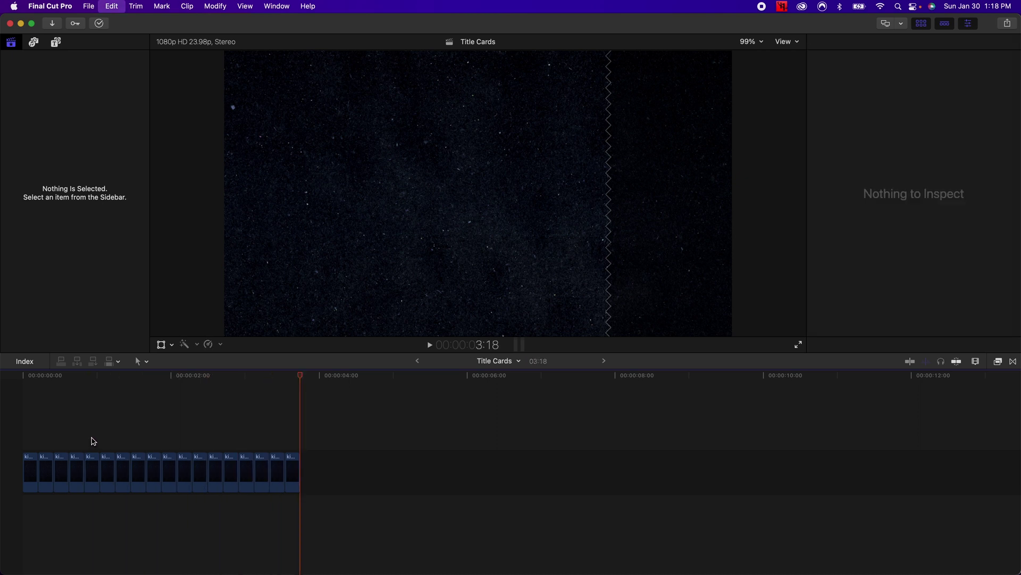
key("super+v")
key("super+v")
key("super+v")
key("super+v")
key("super+v")
key("super+v")
key("super+v")
key("super+v")
key("super+v")
key("super+v")
key("super+v")
key("super+v")
key("super+v")
key("super+v")
key("super+v")
key("super+v")
key("super+v")
key("super+v")
key("super+v")
key("super+v")
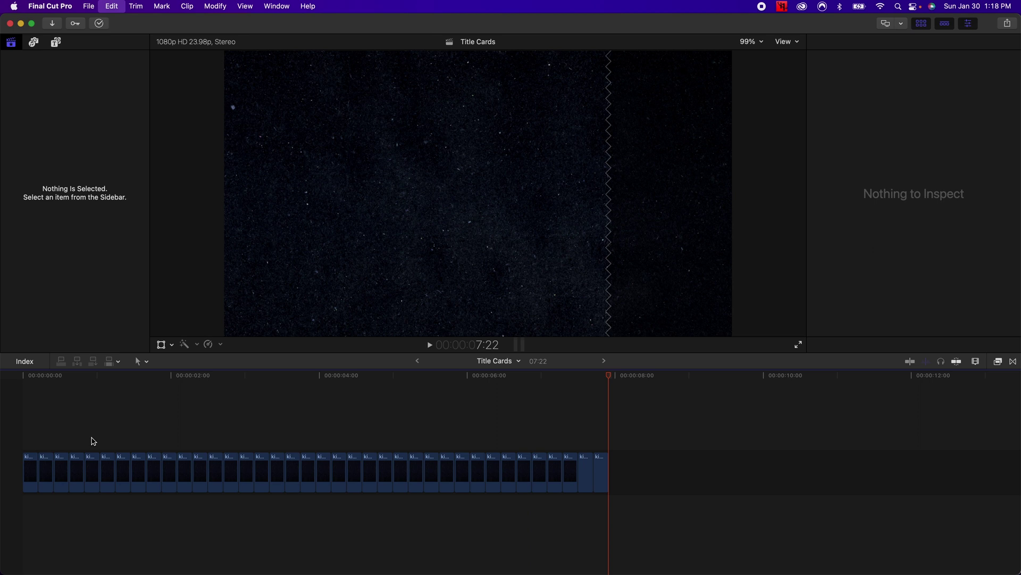
key("super+v")
key("super+v")
key("super+v")
key("super+v")
key("super+v")
key("super+v")
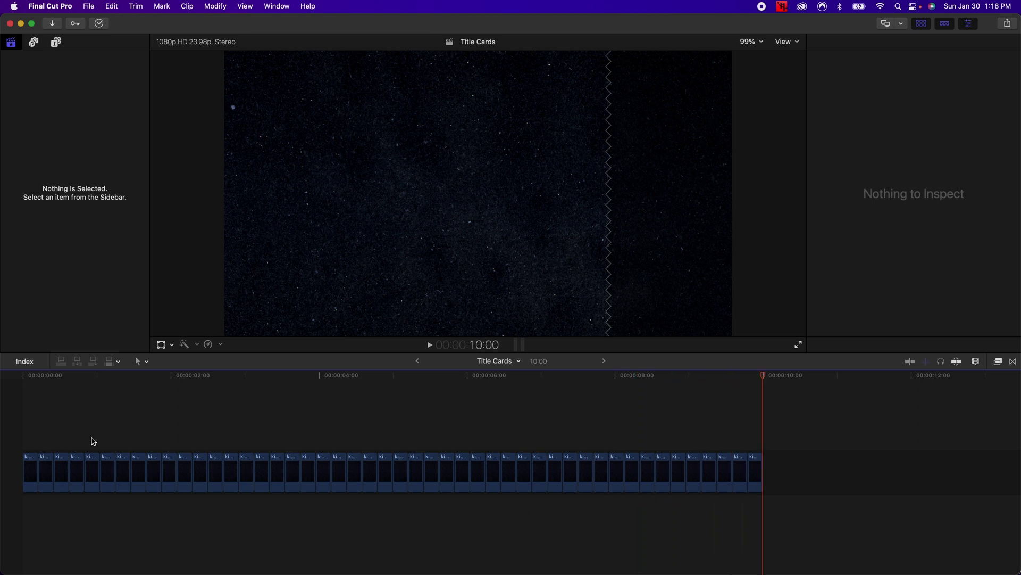
key("Home")
key("space")
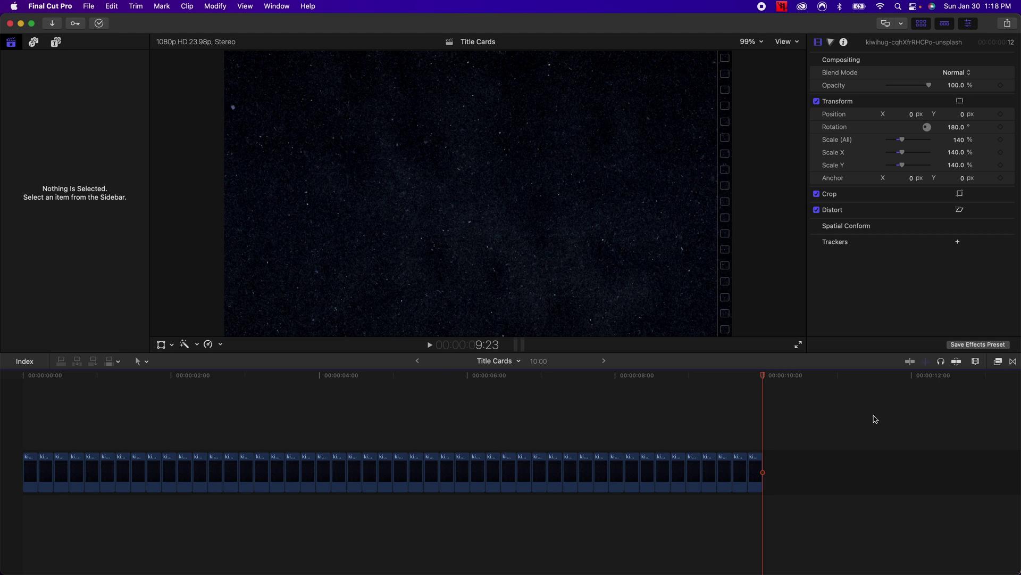
key("Left")
key("Left")
key("Left")
key("Left")
key("Left")
key("Left")
key("Left")
key("Left")
key("Left")
key("Left")
key("Left")
key("Left")
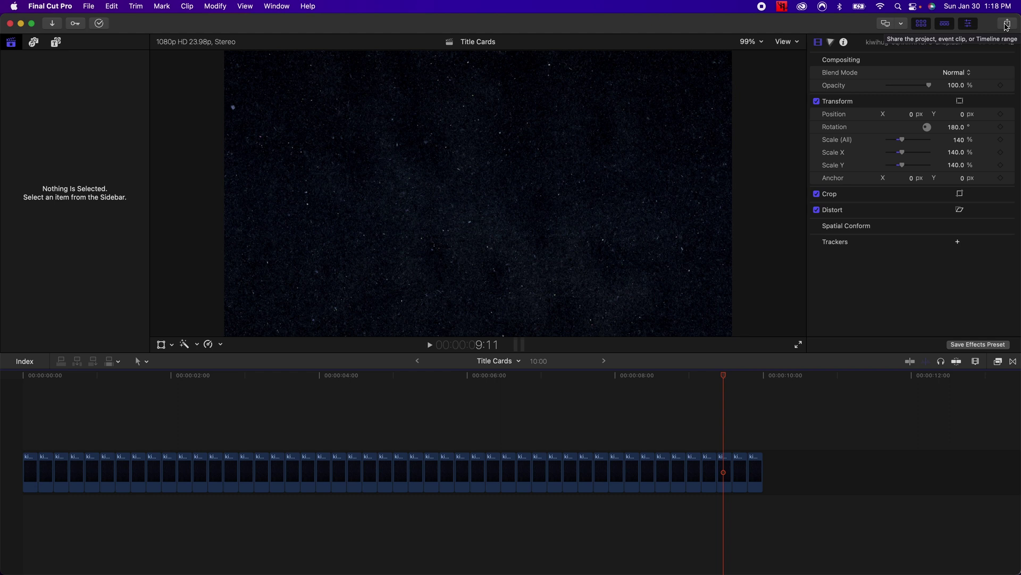
left_click(21, 23)
left_click(21, 23)
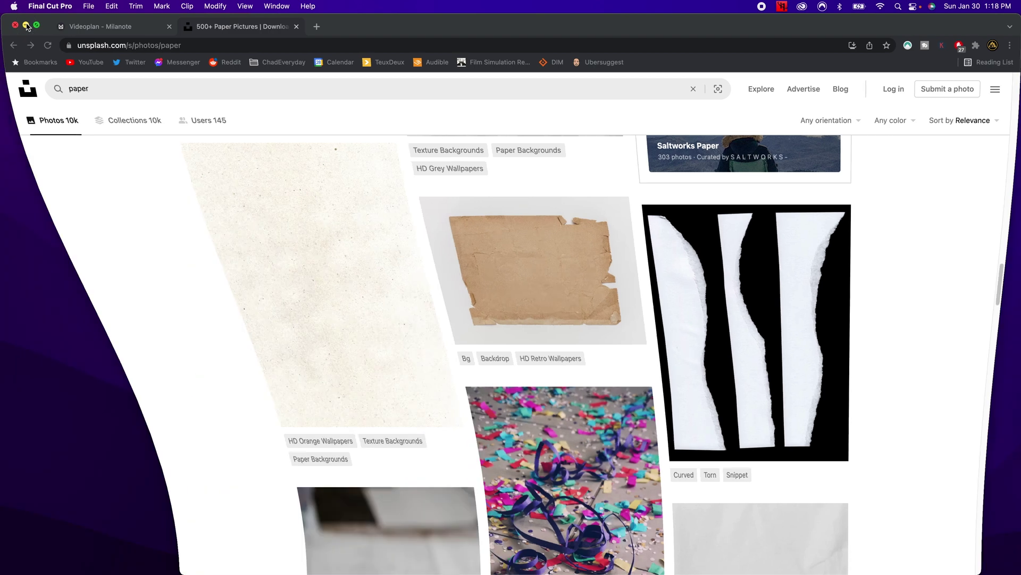
left_click(244, 154)
key("space")
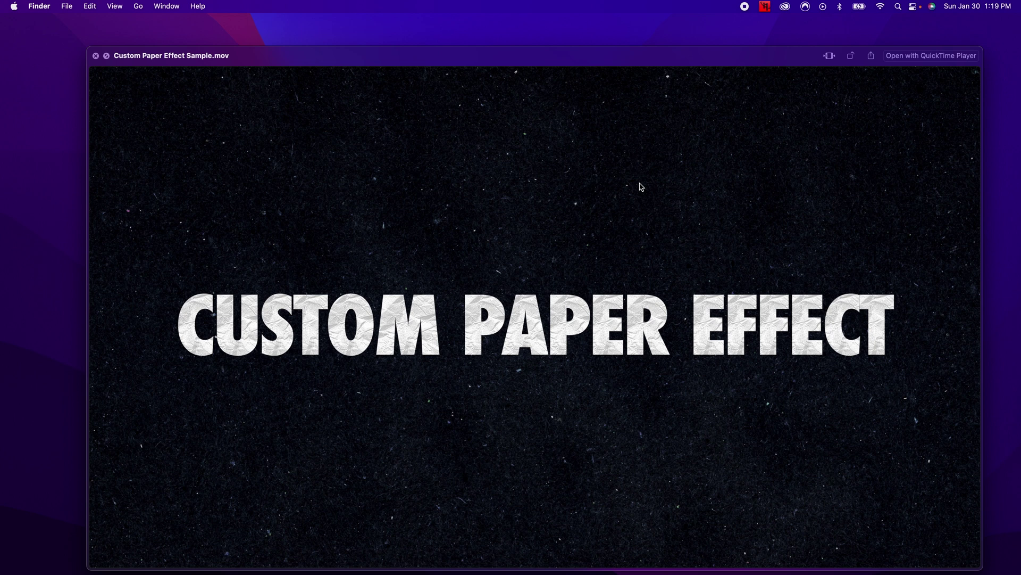
key("space")
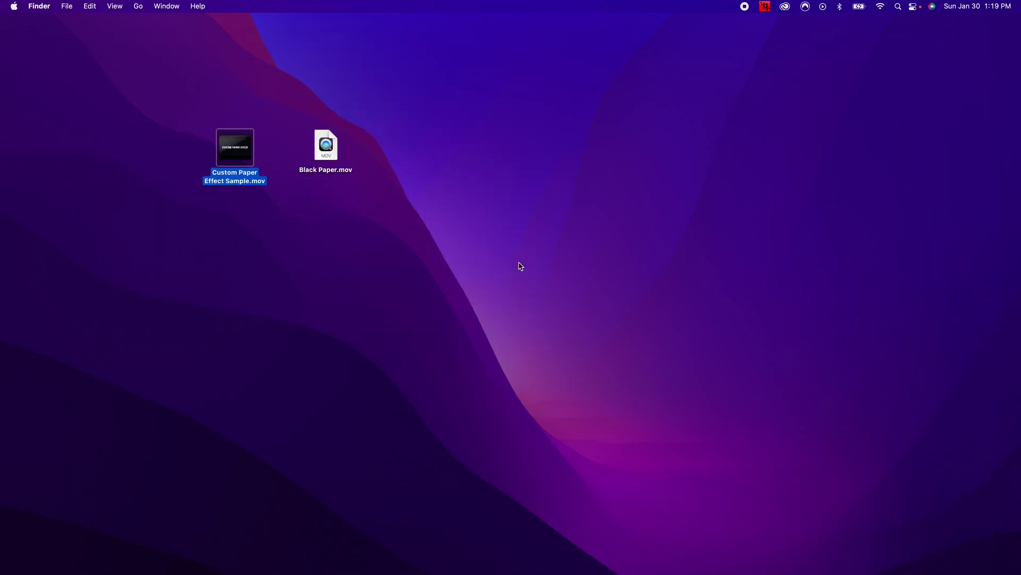